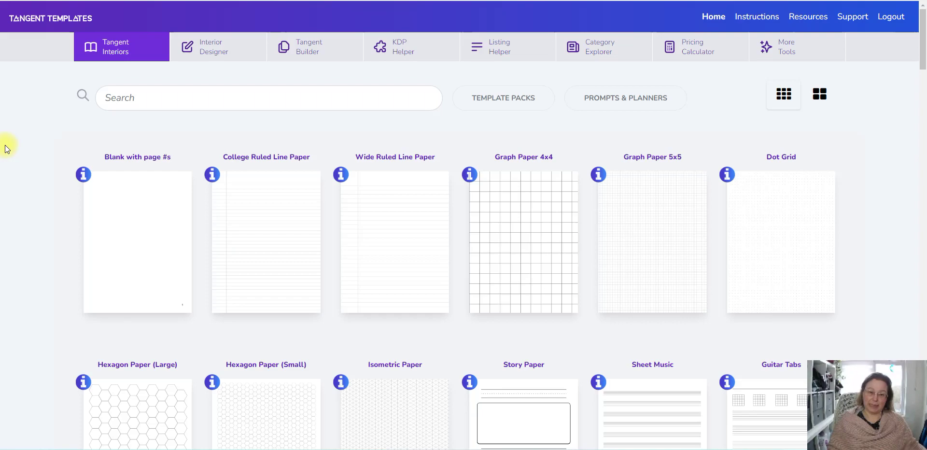
scroll(5, 144, down, 6)
scroll(5, 145, up, 4)
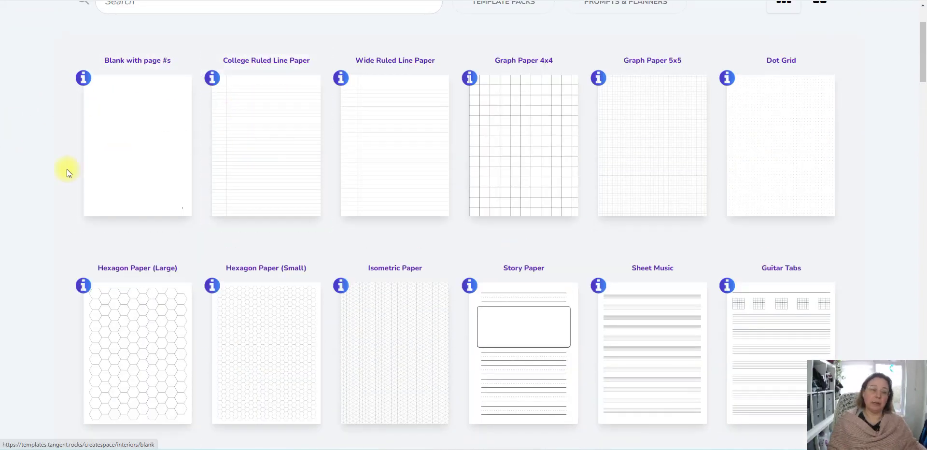
scroll(37, 166, down, 3)
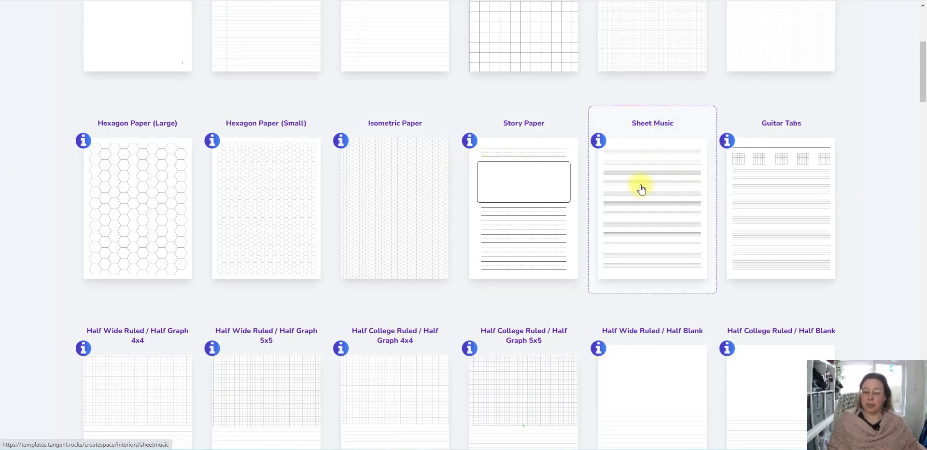
scroll(648, 192, down, 8)
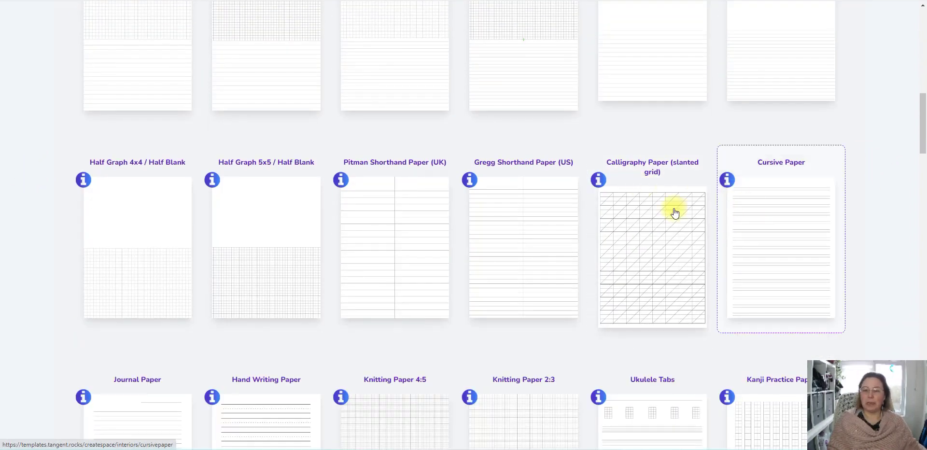
scroll(441, 227, down, 2)
scroll(441, 227, down, 4)
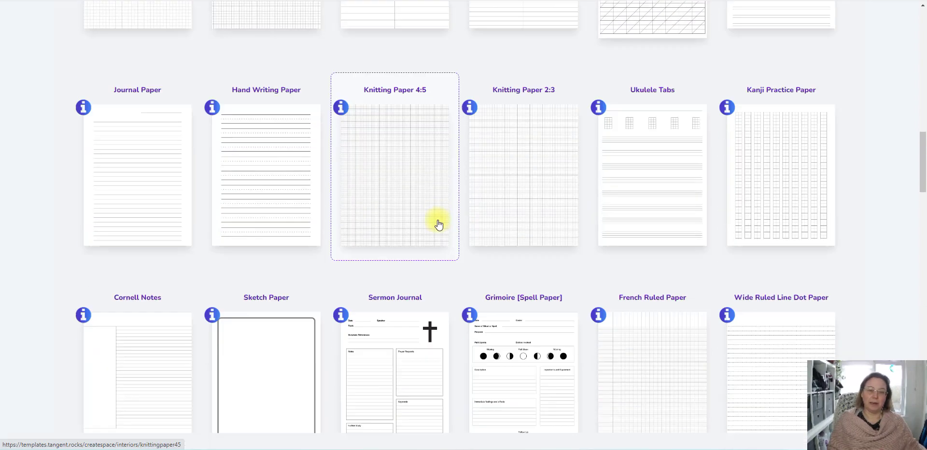
scroll(645, 197, down, 6)
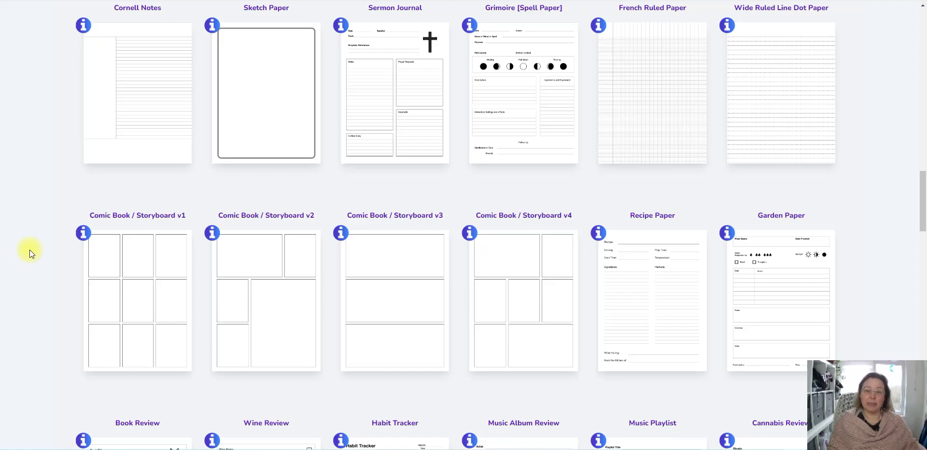
scroll(23, 248, up, 11)
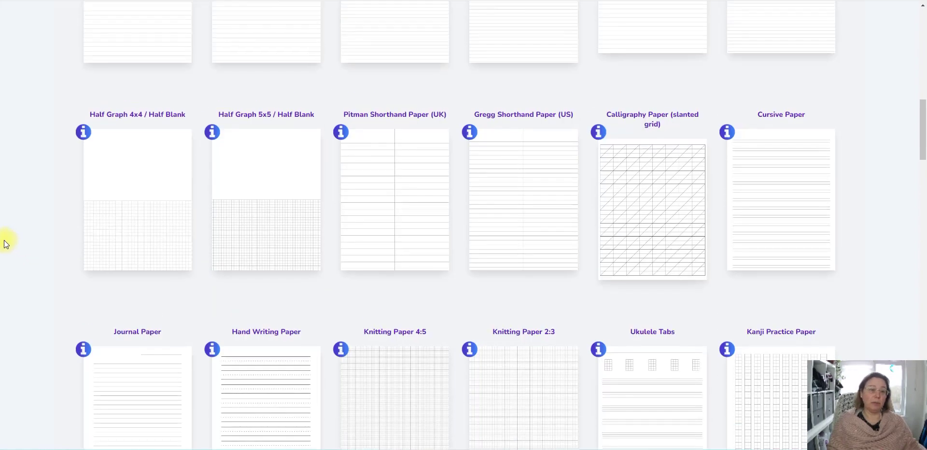
scroll(14, 240, up, 13)
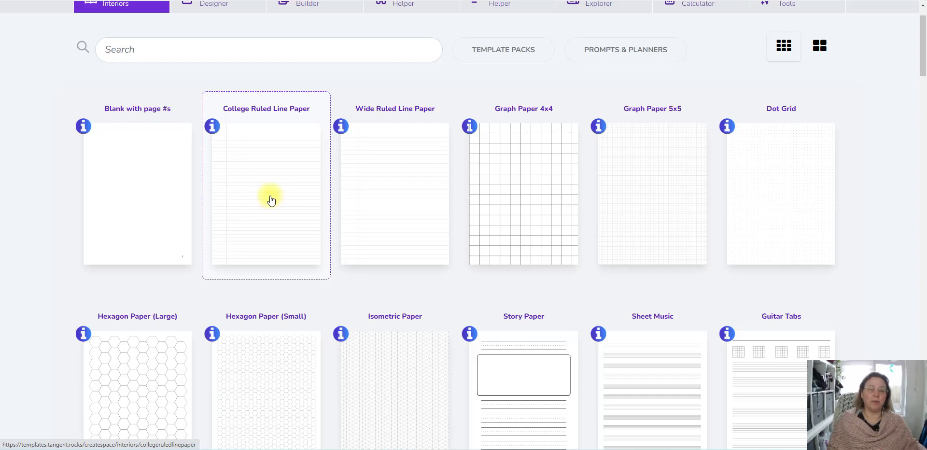
Step: Open the College Ruled Line Paper template and choose the 8.5 x 11 trim size
click(263, 167)
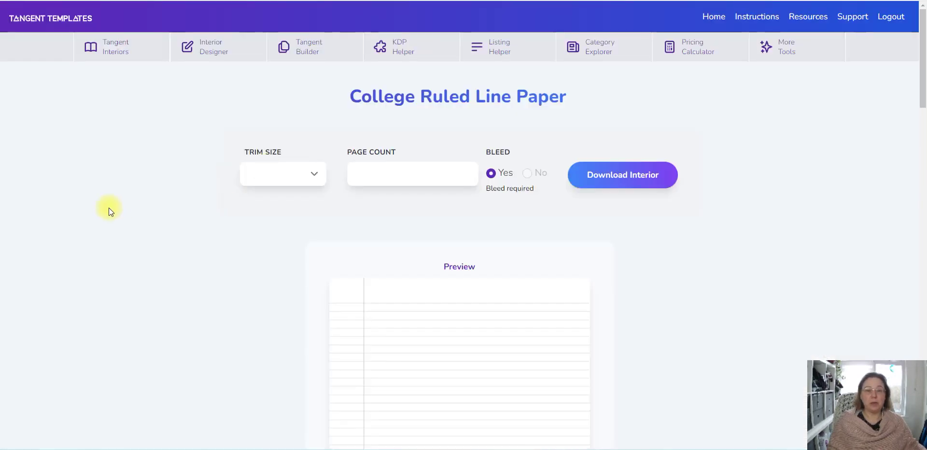
scroll(109, 210, down, 3)
scroll(276, 130, up, 1)
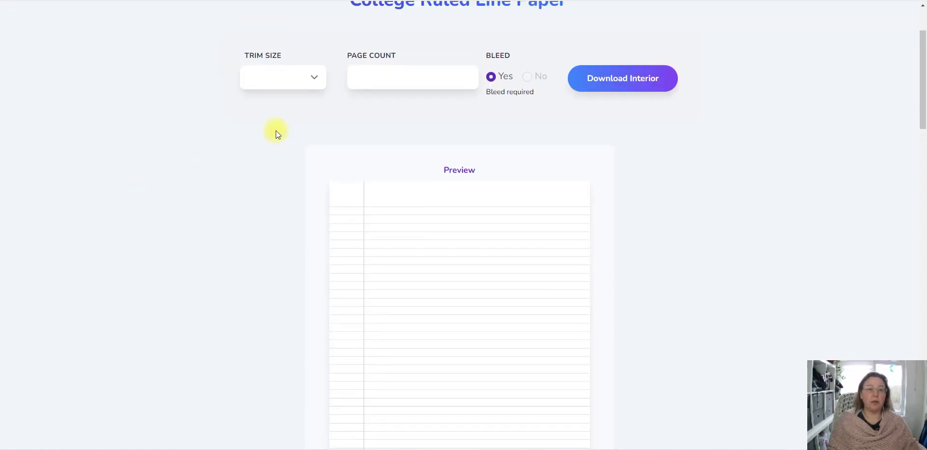
click(302, 82)
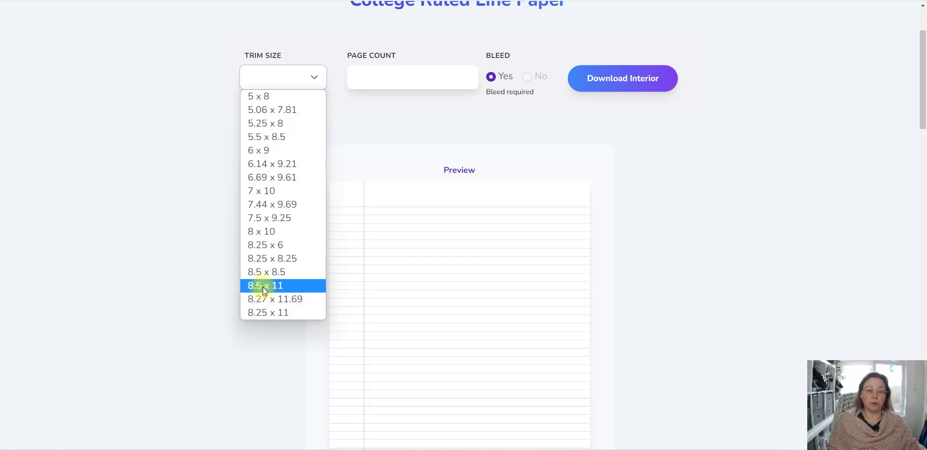
click(297, 287)
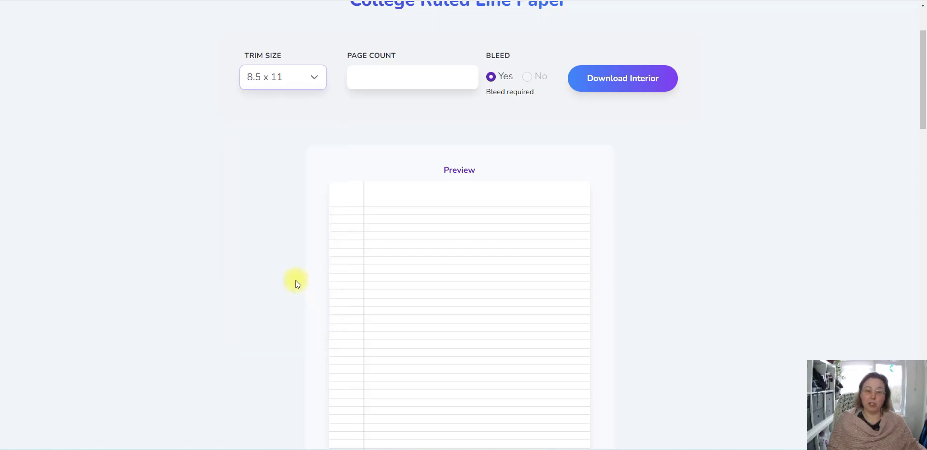
Step: Set the page count to 120 and open the downloaded college ruled interior PDF
click(424, 78)
text(120)
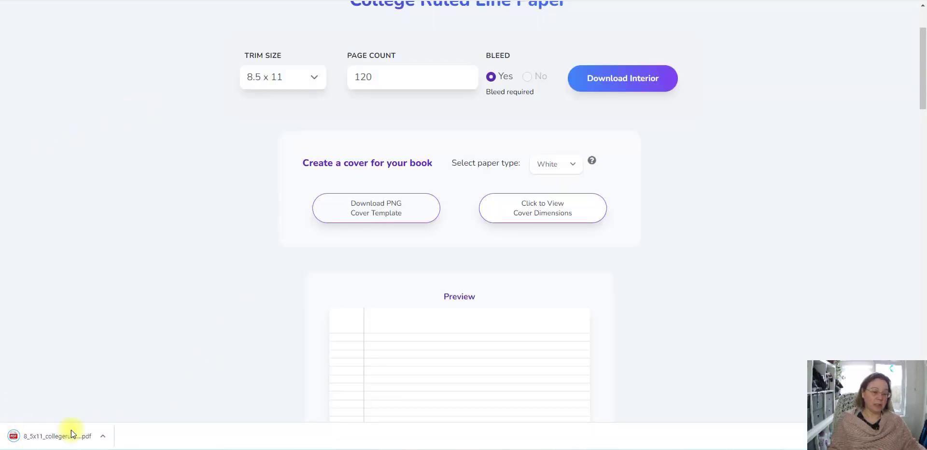
click(43, 441)
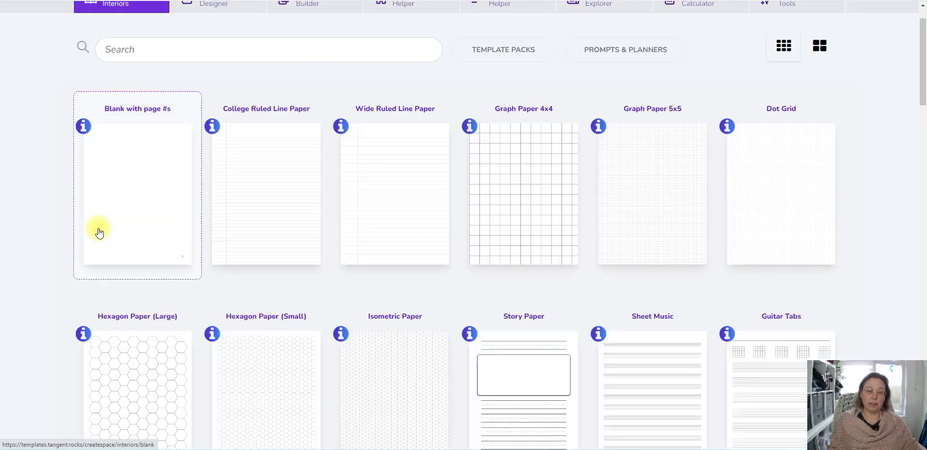
Step: Open the Comic Book / Storyboard v2 template and set its trim size to 8.5 x 11
scroll(98, 232, down, 10)
scroll(98, 232, down, 15)
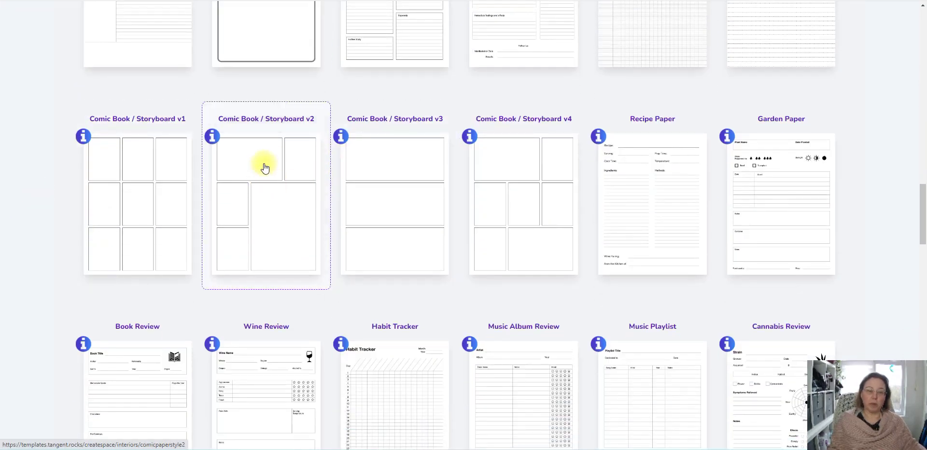
click(251, 172)
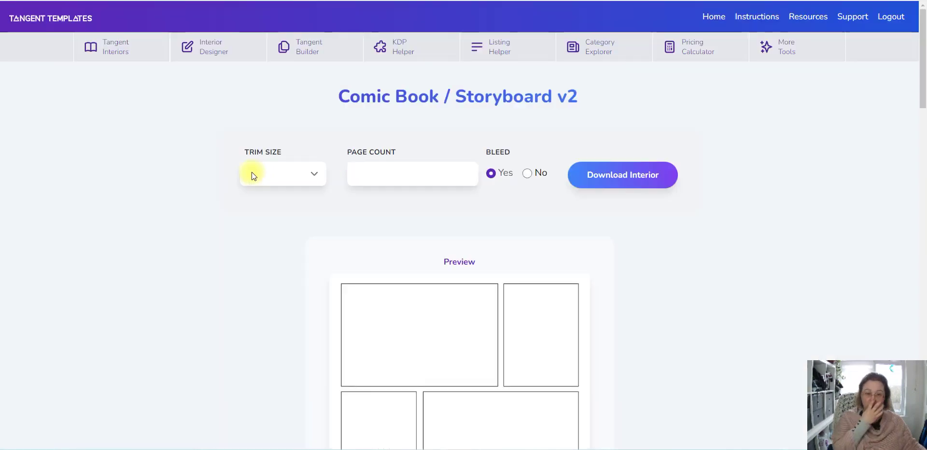
click(267, 177)
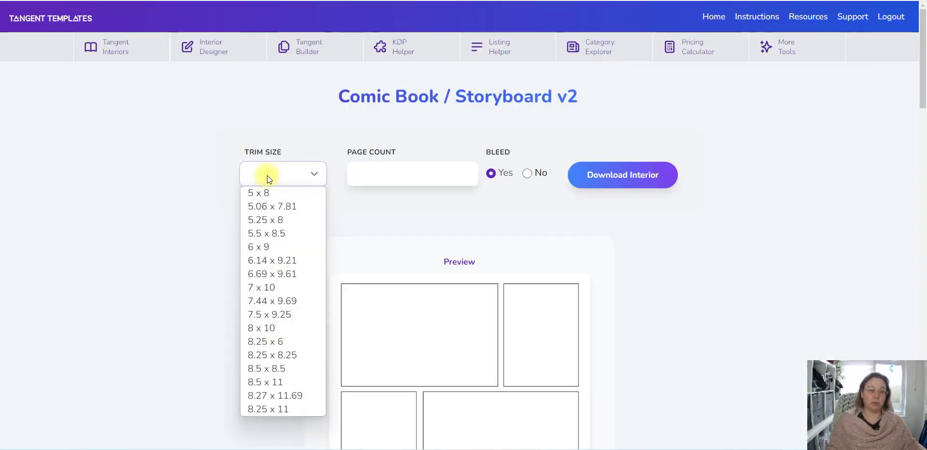
scroll(264, 175, down, 3)
click(279, 35)
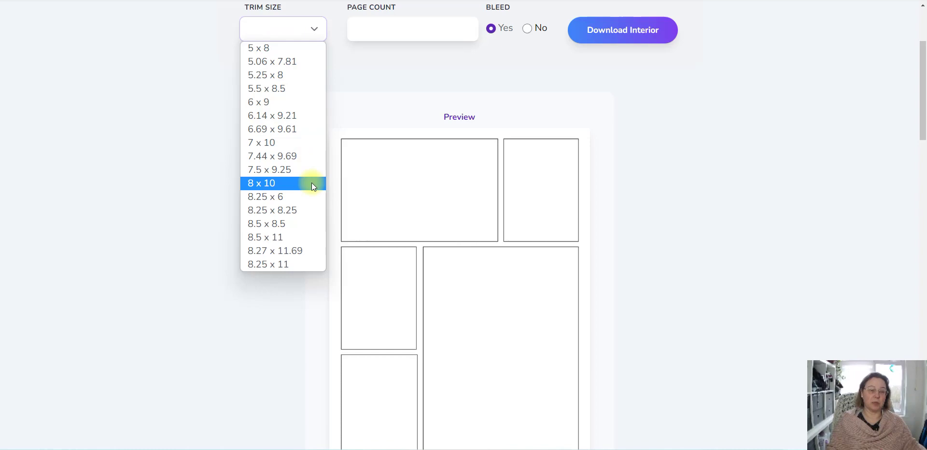
click(269, 234)
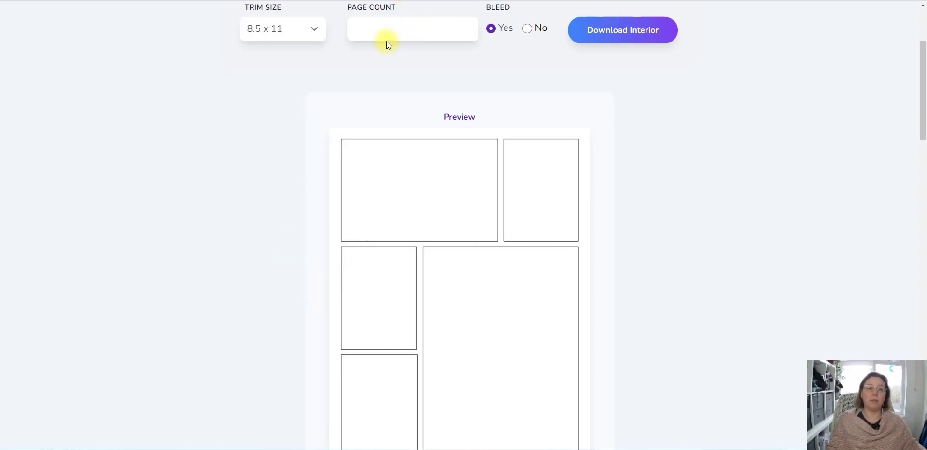
Step: Set 80 pages with no bleed, download the interior, and check the PDF before returning
click(369, 28)
text(80)
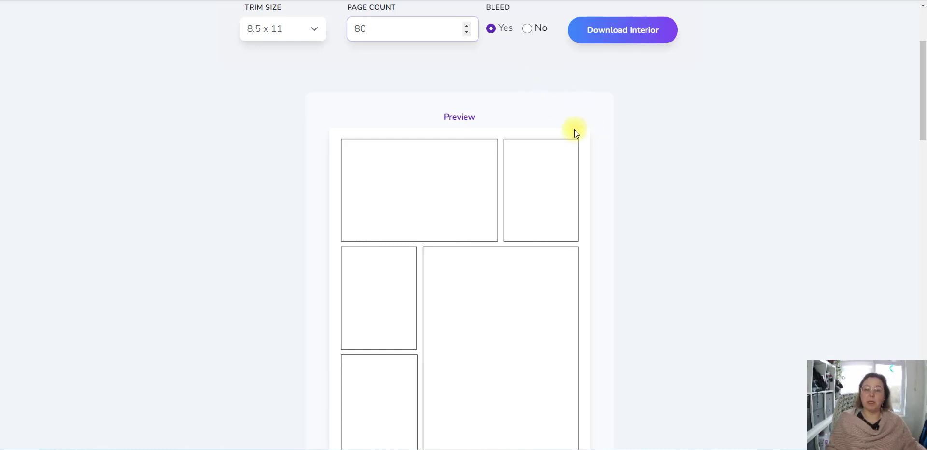
scroll(576, 144, down, 3)
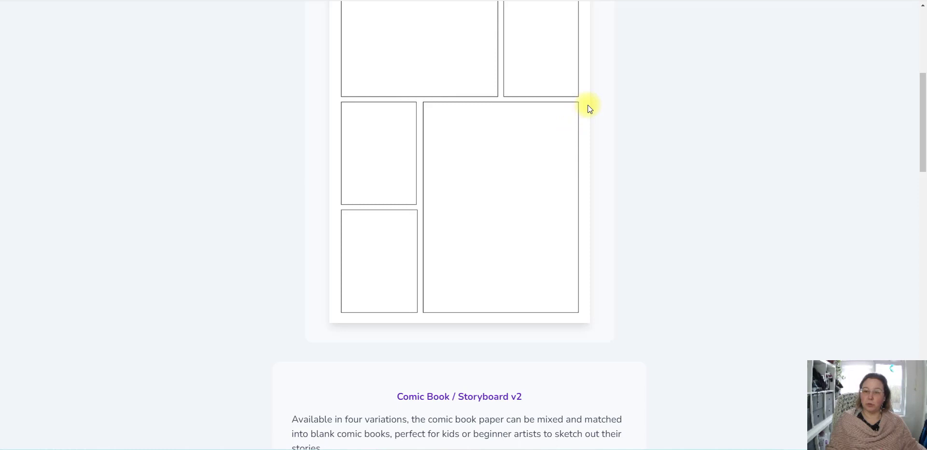
scroll(574, 93, up, 4)
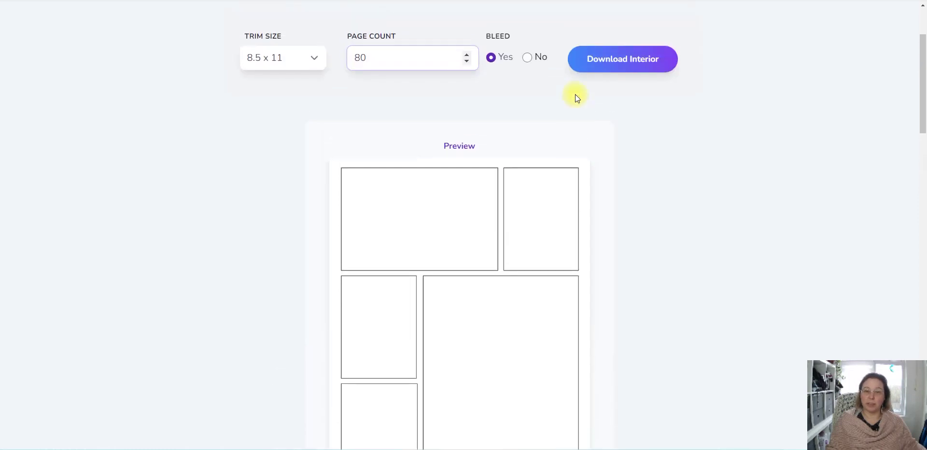
click(528, 77)
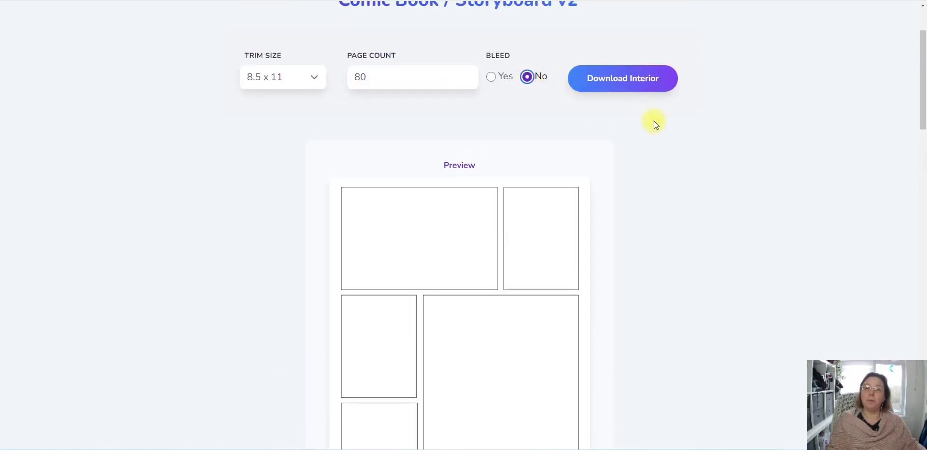
click(607, 80)
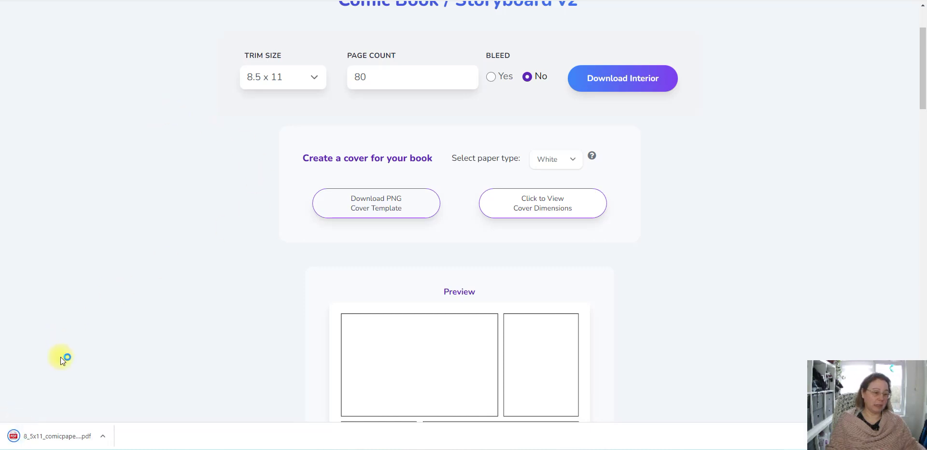
click(37, 438)
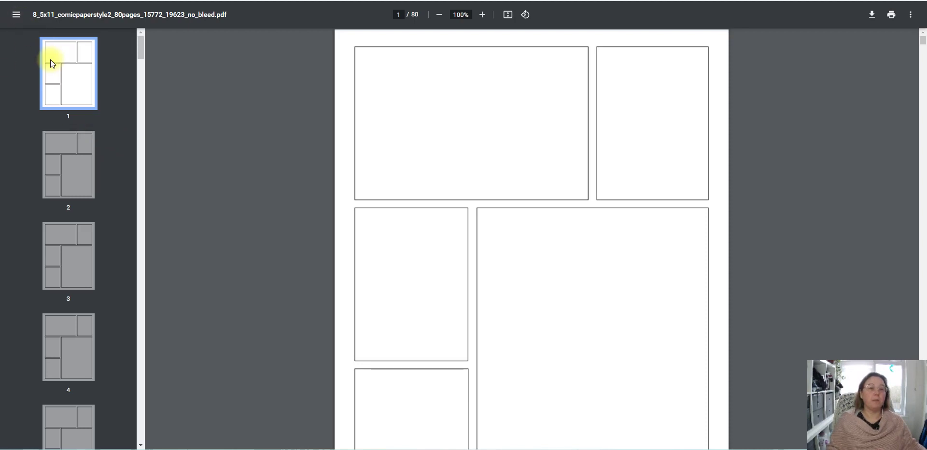
key(ctrl+w)
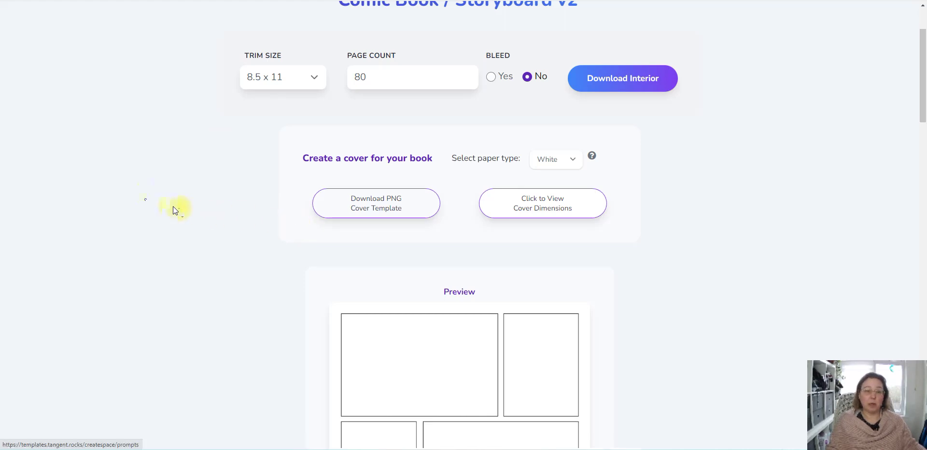
Step: Go back from the comic book page to the template gallery
key(alt+Left)
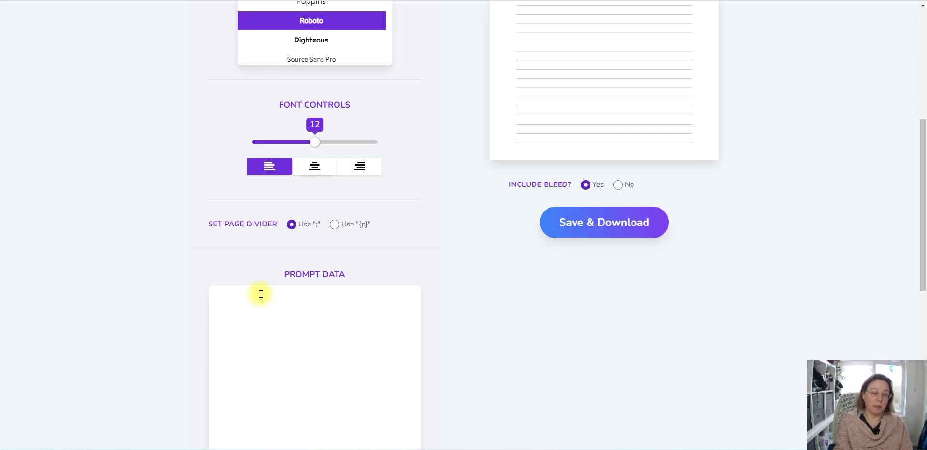
Step: Enter the affirmation prompts beginning 'I am creative', then save and download the journal
text(I a)
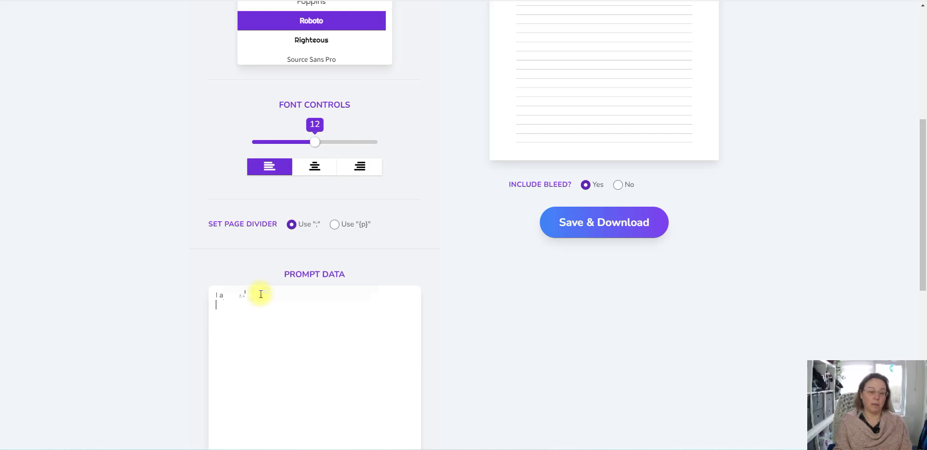
key(Return)
text(n)
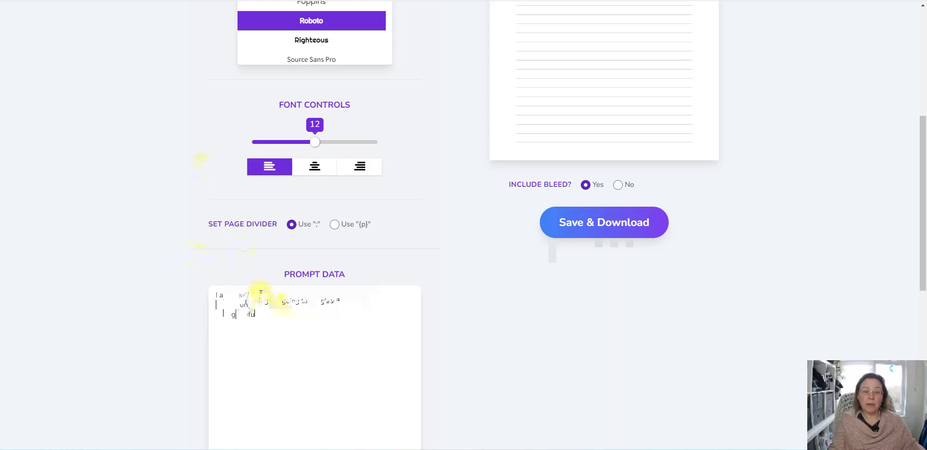
scroll(346, 247, up, 1)
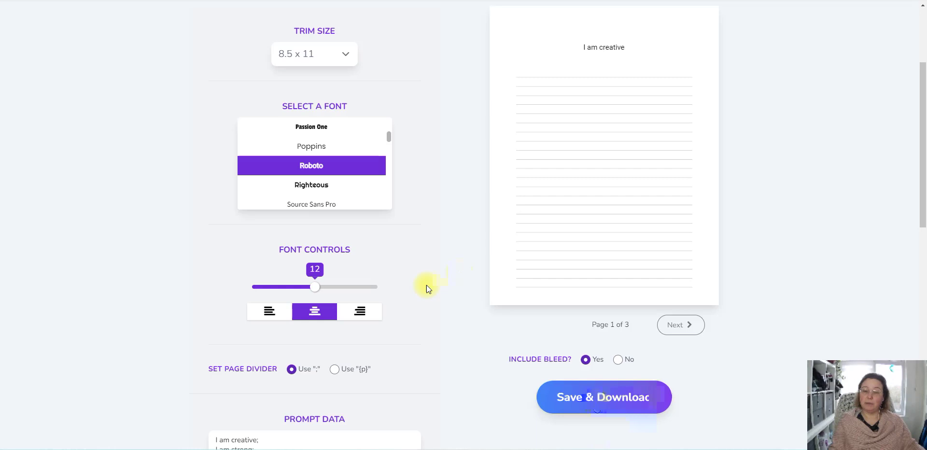
click(603, 401)
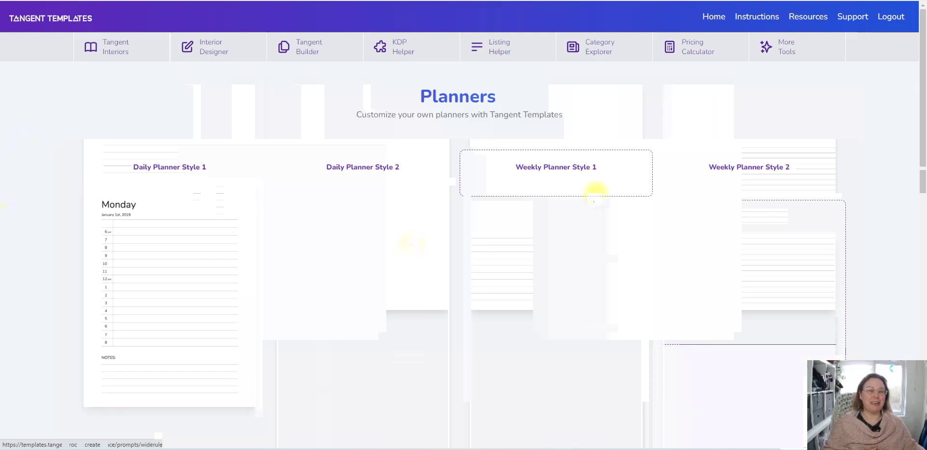
Step: Scroll down to the weekly planner's language, PRIORITIES/TO DO headers and display options
scroll(5, 189, down, 3)
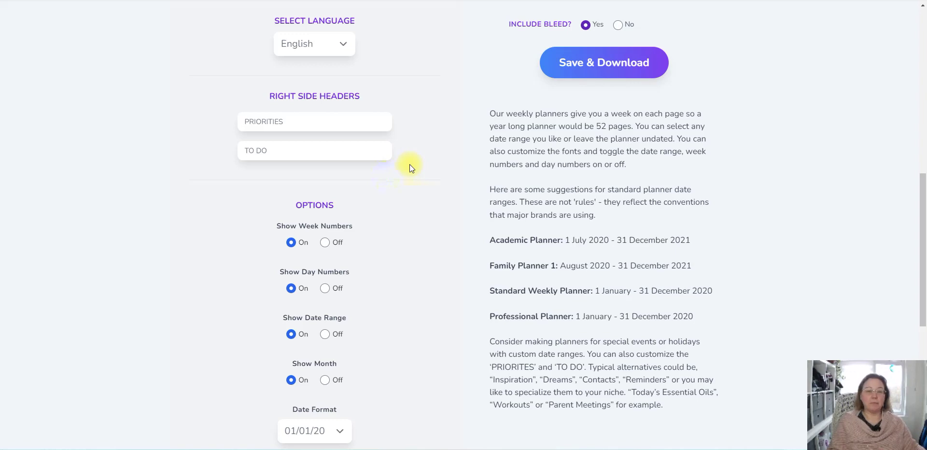
scroll(283, 196, down, 1)
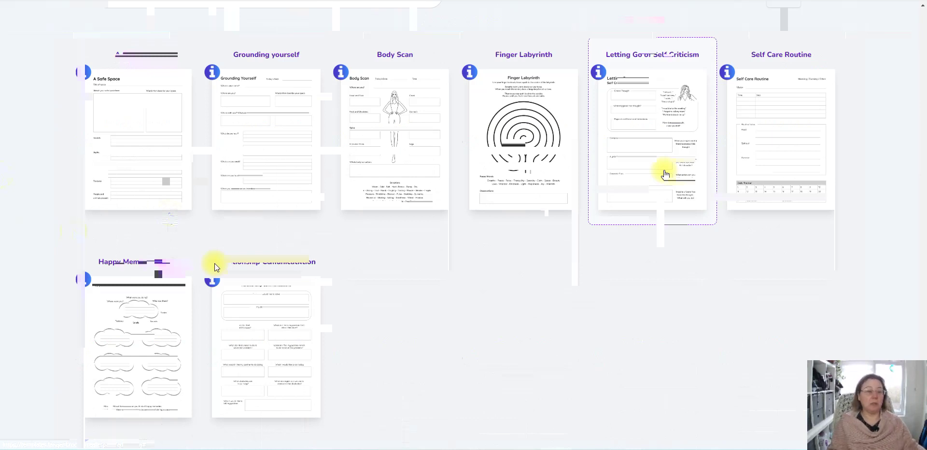
Step: Scroll past the worksheet grid to the Template Packs and Dynamic Templates sections
scroll(215, 267, down, 8)
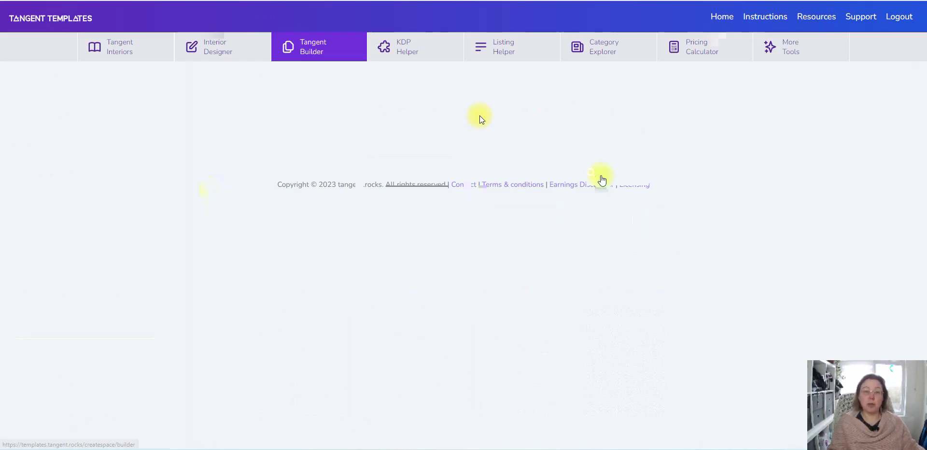
Step: Switch to the KDP Helper for calculating cover dimensions
click(420, 50)
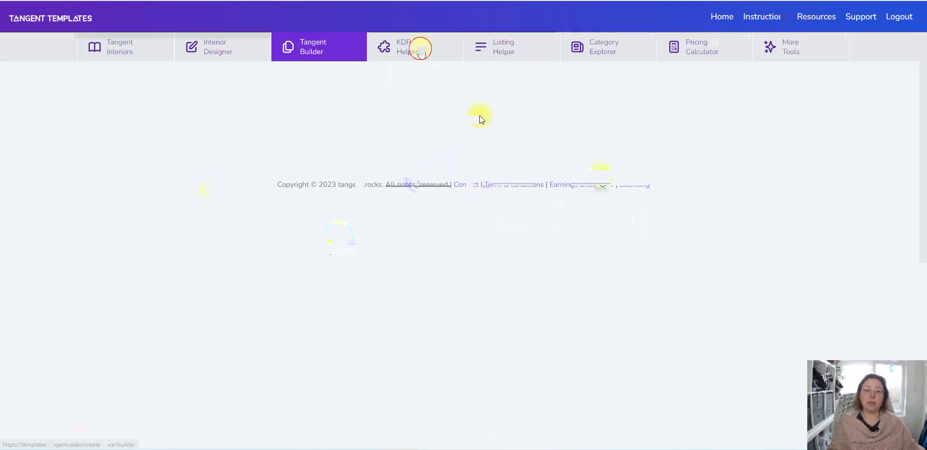